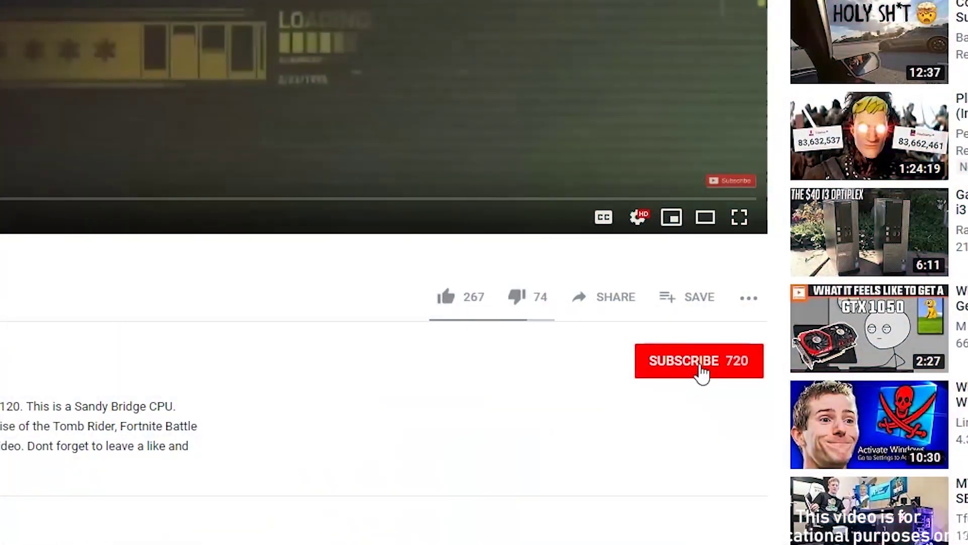
Subscribe to the YouTube channel and enable all notifications with the bell.
click(702, 372)
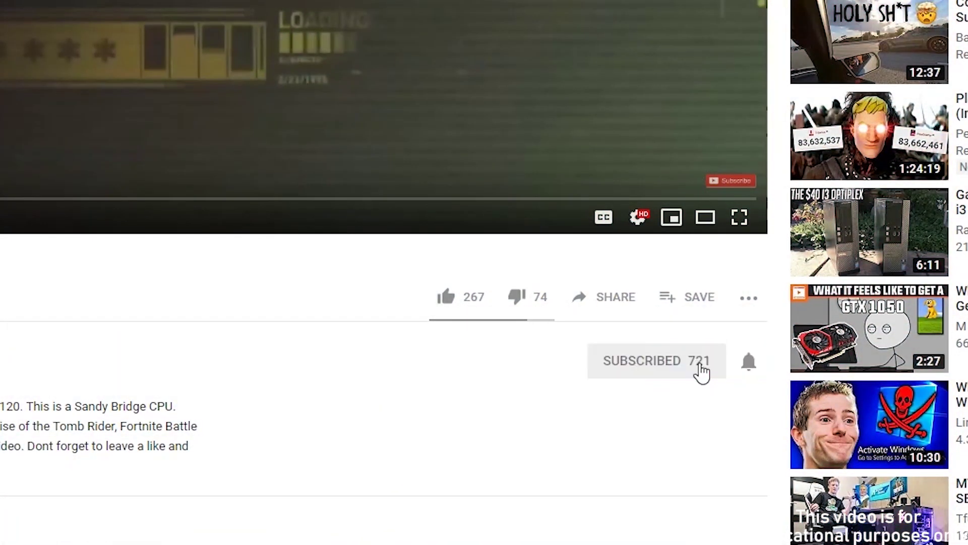
click(755, 375)
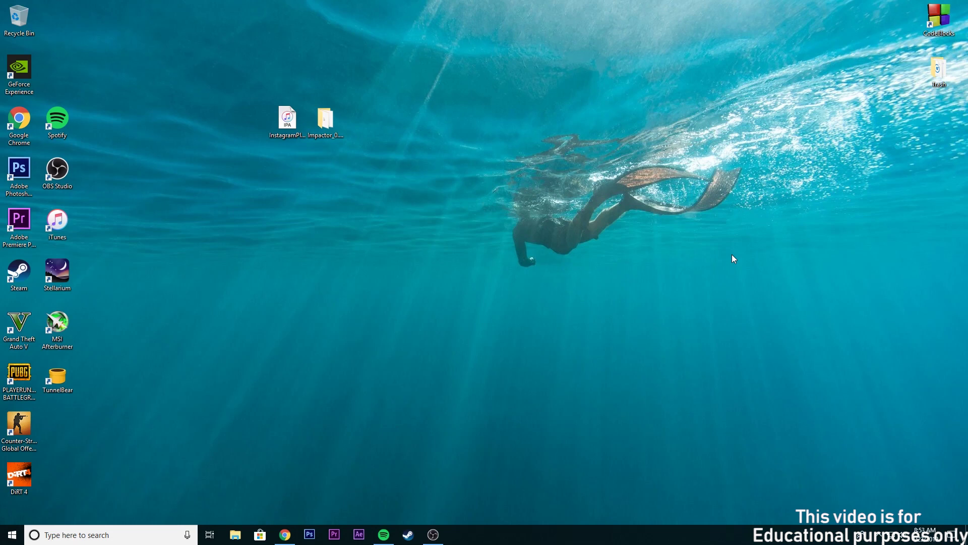
Return to Chrome's Cydia Impactor site and cancel the impactor_0.9.51.zip download.
click(285, 535)
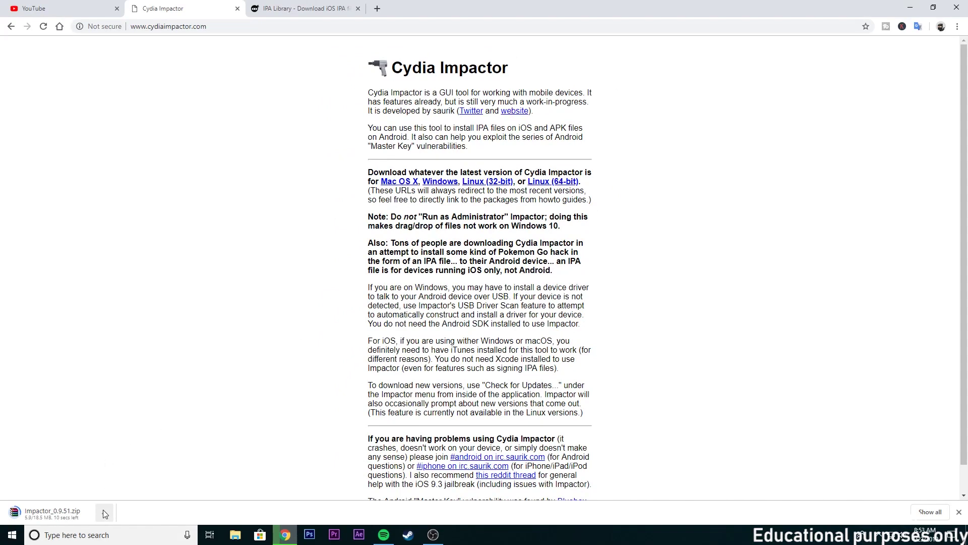
click(105, 511)
click(118, 495)
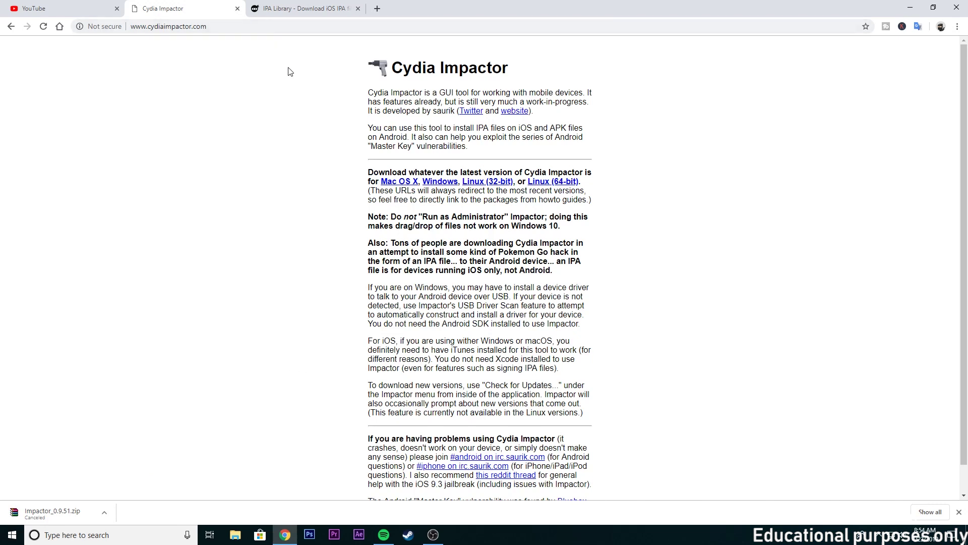
Open Instagram++ from iOS Ninja's IPA Library and scroll to Download IPA (v85.0).
click(305, 6)
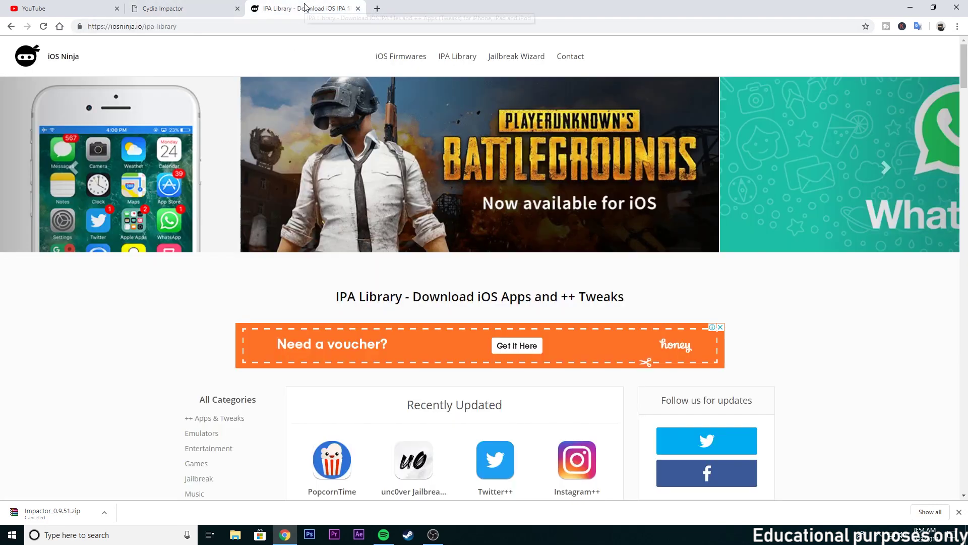
scroll(560, 242, down, 5)
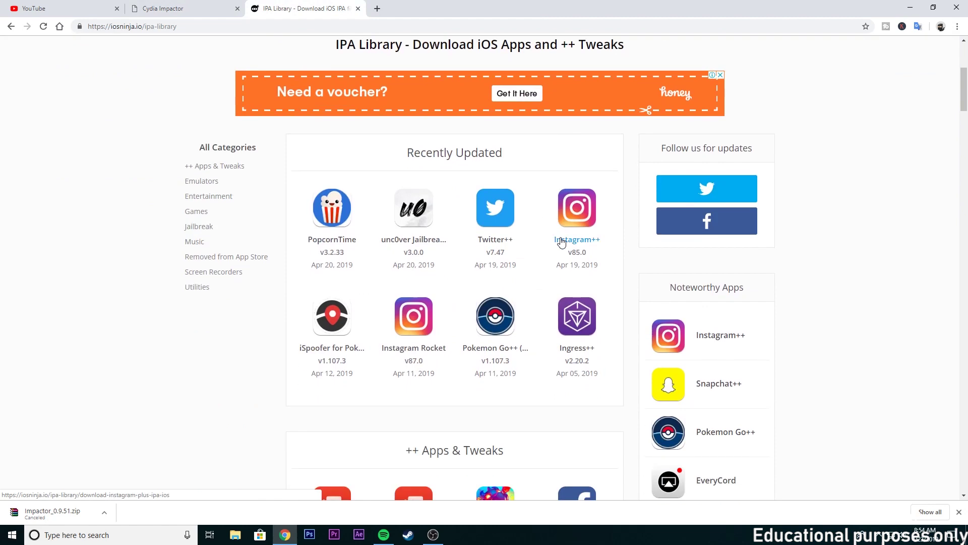
scroll(562, 243, up, 5)
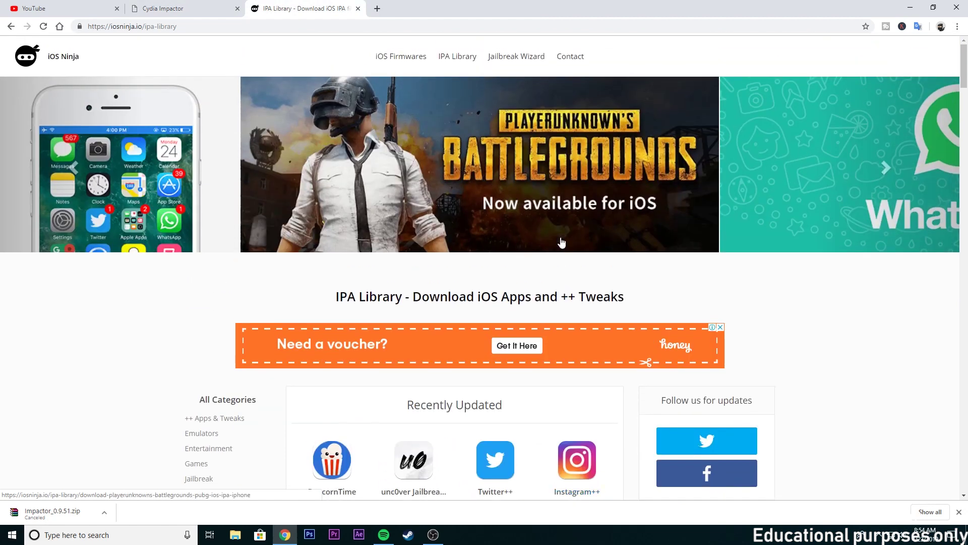
scroll(561, 242, down, 3)
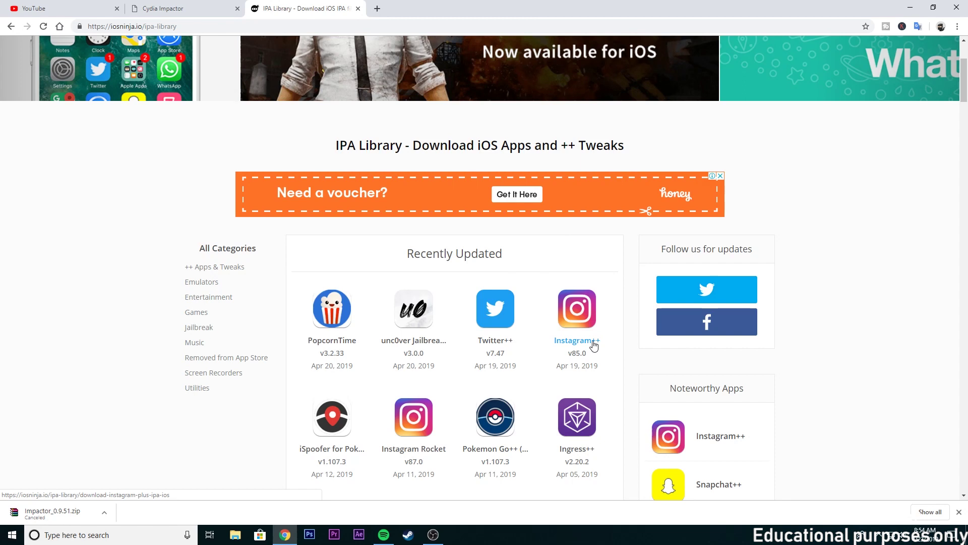
click(595, 345)
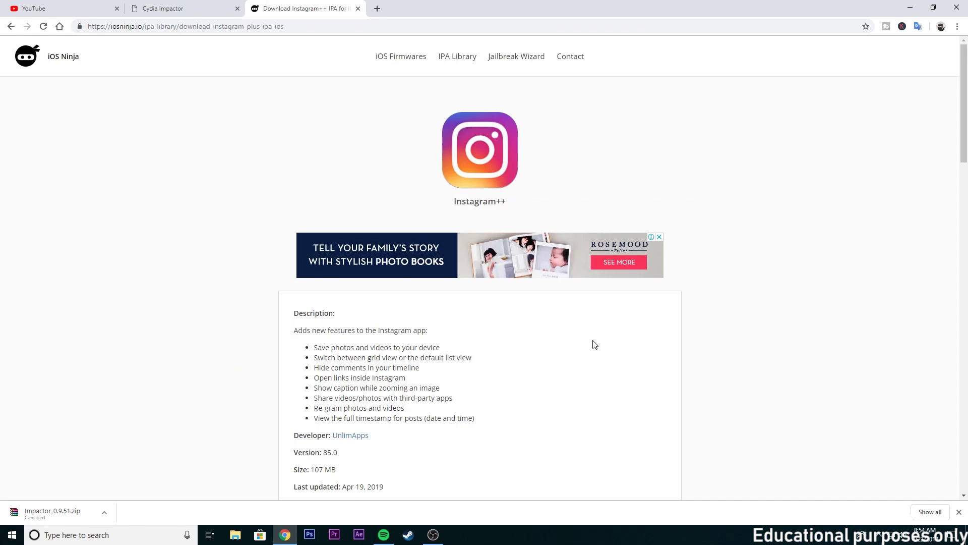
scroll(595, 345, down, 7)
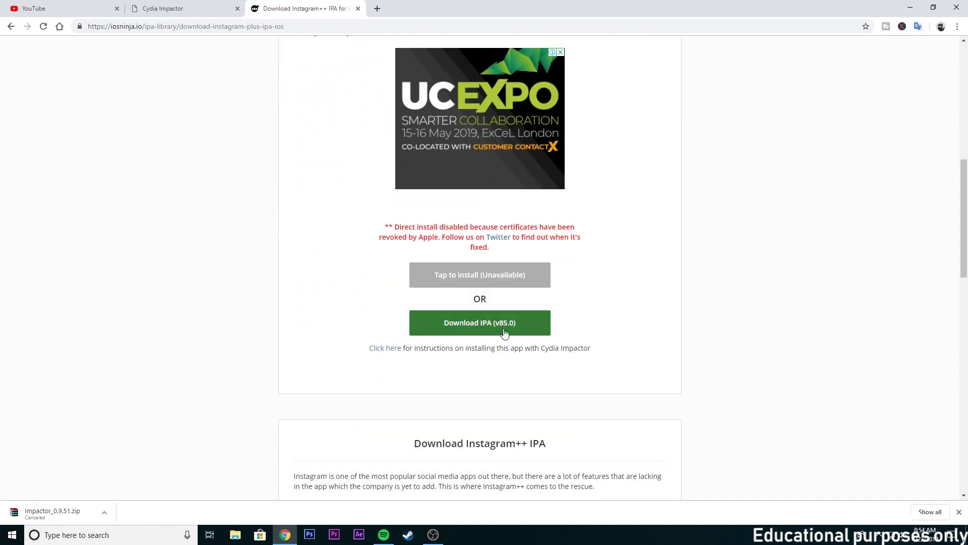
Download the Instagram++ v85.0 IPA and search Google for 'spotify ++ ipa' in a new tab.
click(531, 332)
key(ctrl+t)
text(spoti)
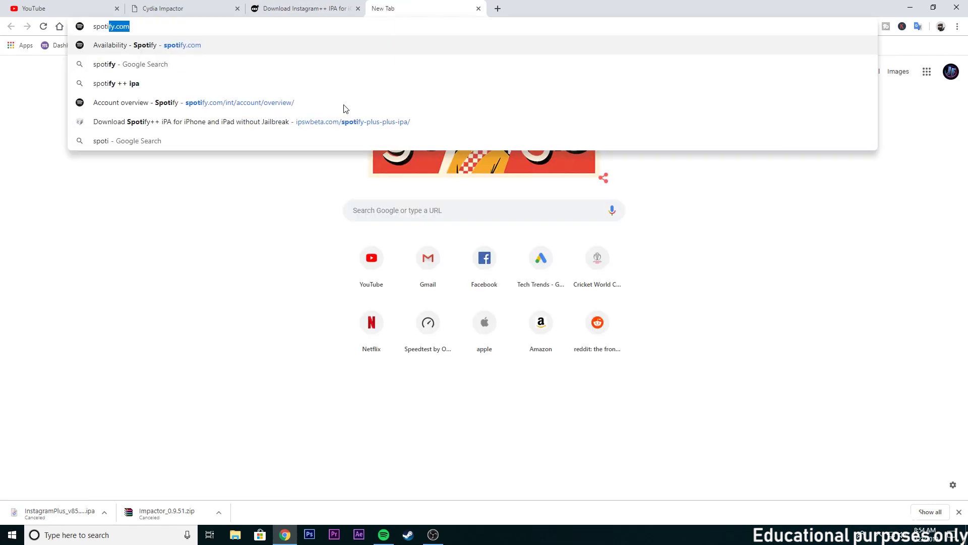
text(fy )
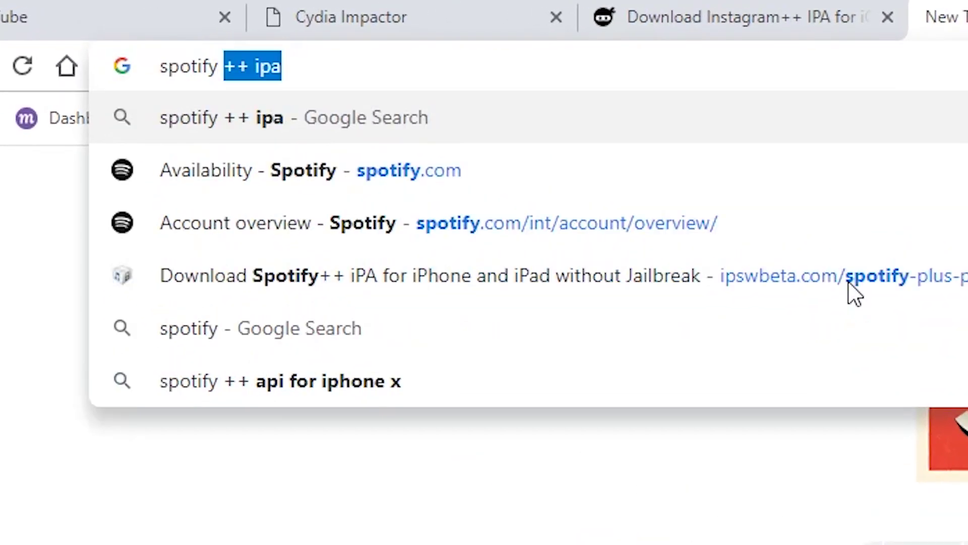
text(++ ipa)
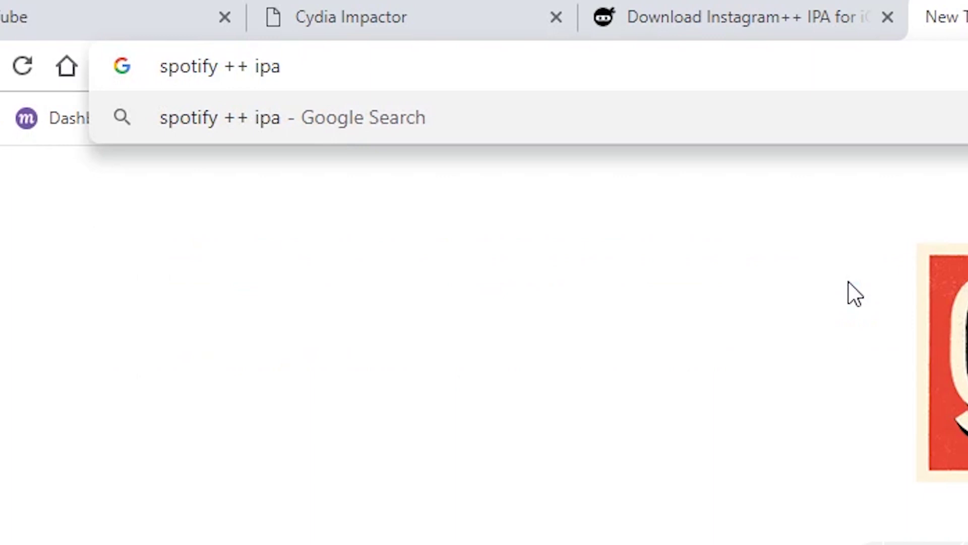
key(Return)
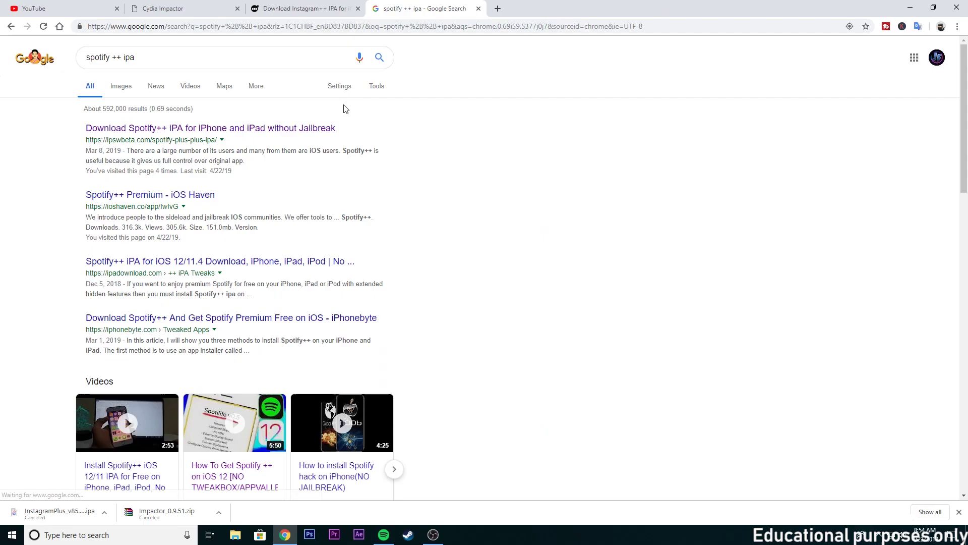
Open the Spotify++ IPA result and download the Spotify++ IPA.
click(282, 132)
scroll(331, 246, down, 2)
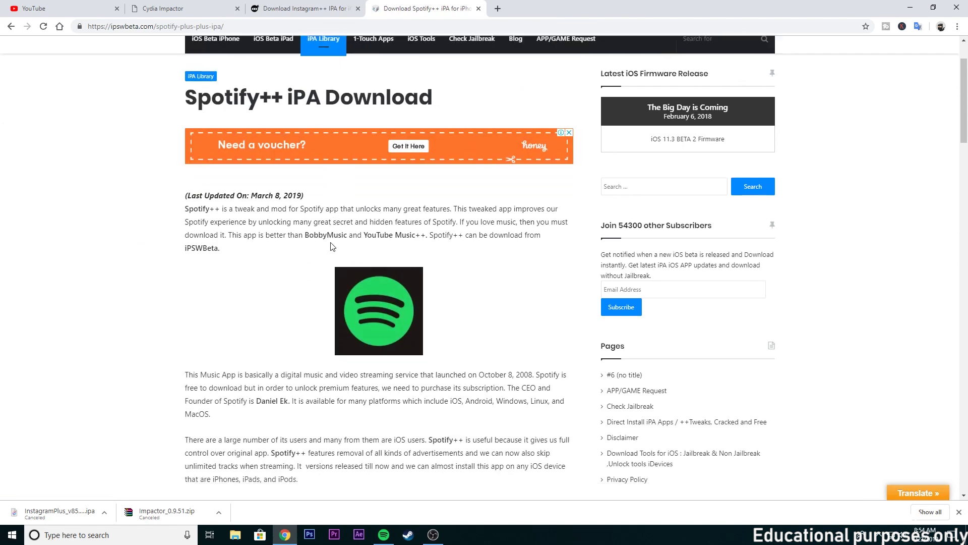
scroll(331, 246, down, 15)
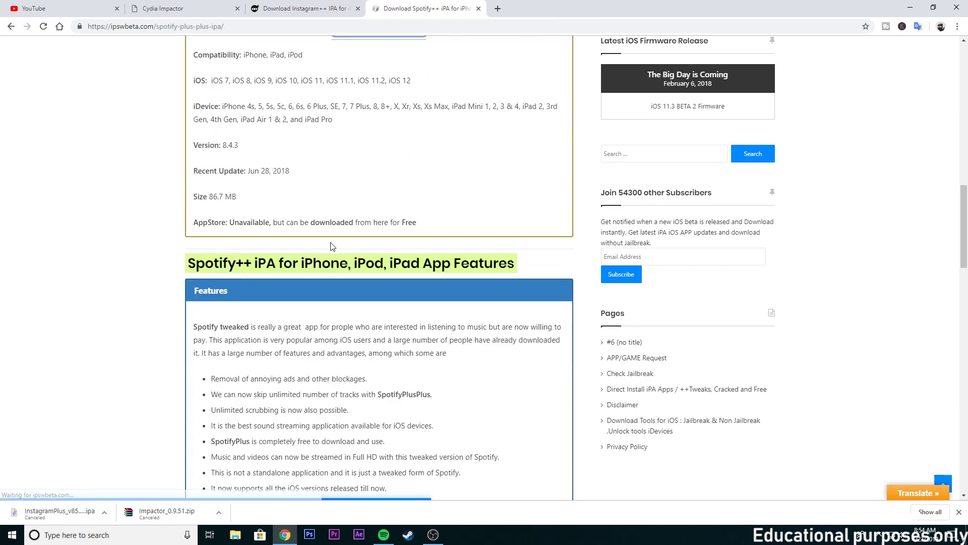
scroll(331, 247, down, 6)
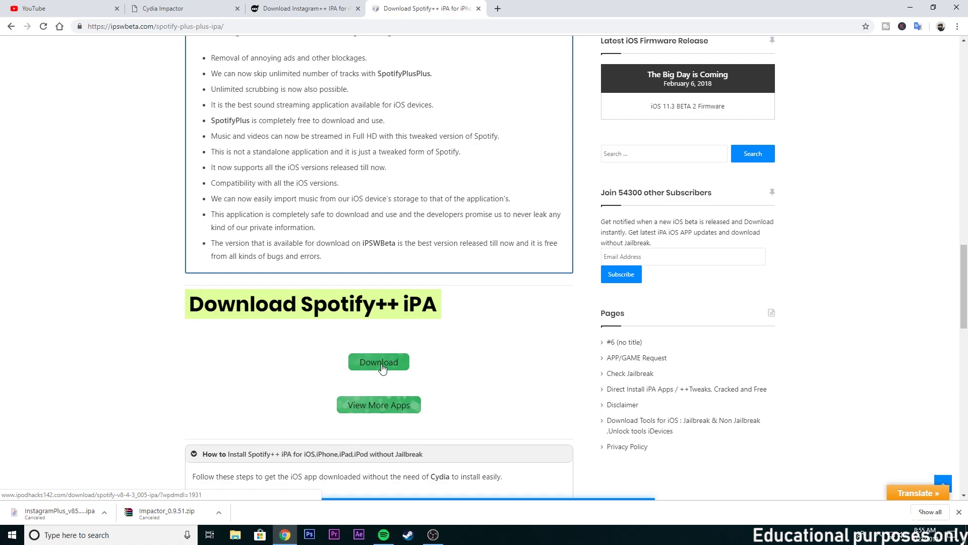
click(381, 367)
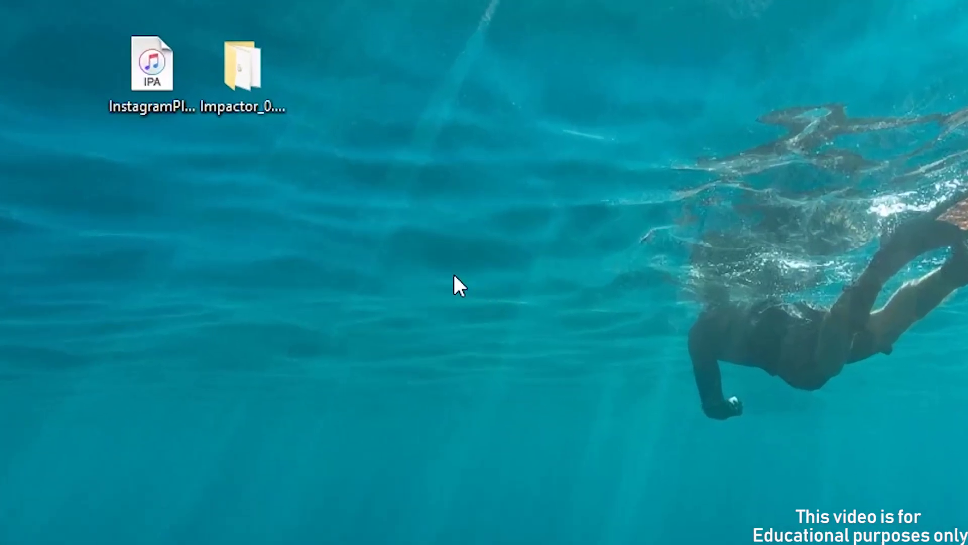
Launch Impactor from the Impactor_0.9.51 folder and move its window off the Instagram IPA.
drag(250, 71, 334, 82)
double_click(337, 74)
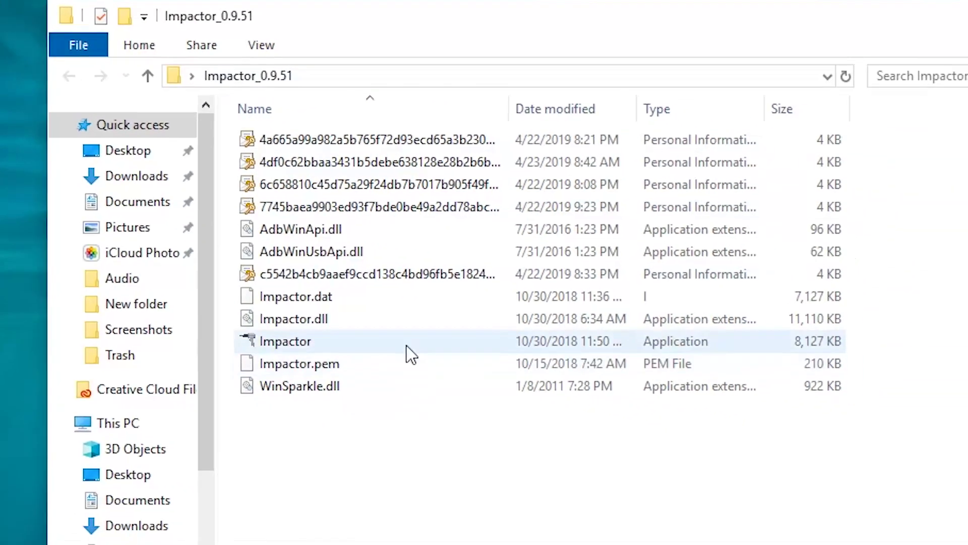
click(686, 403)
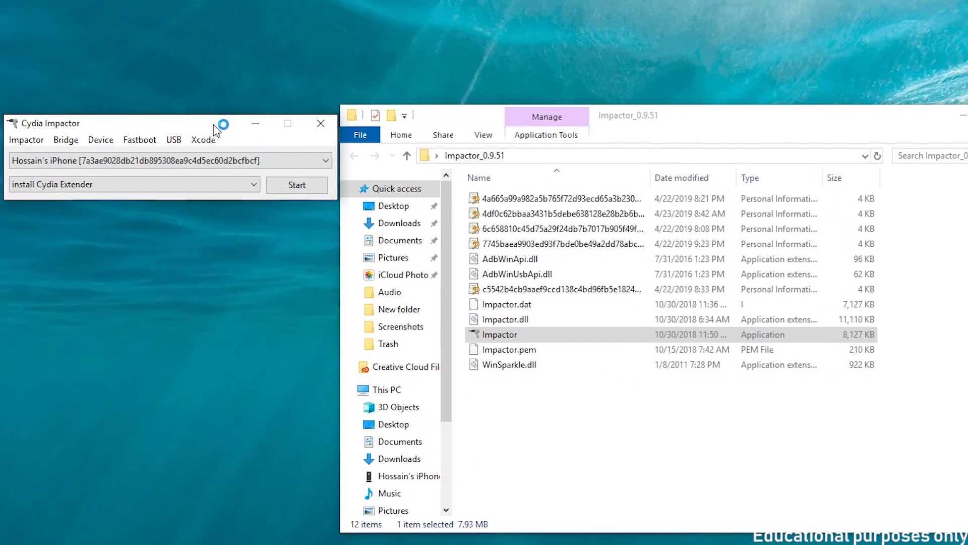
drag(216, 130, 596, 176)
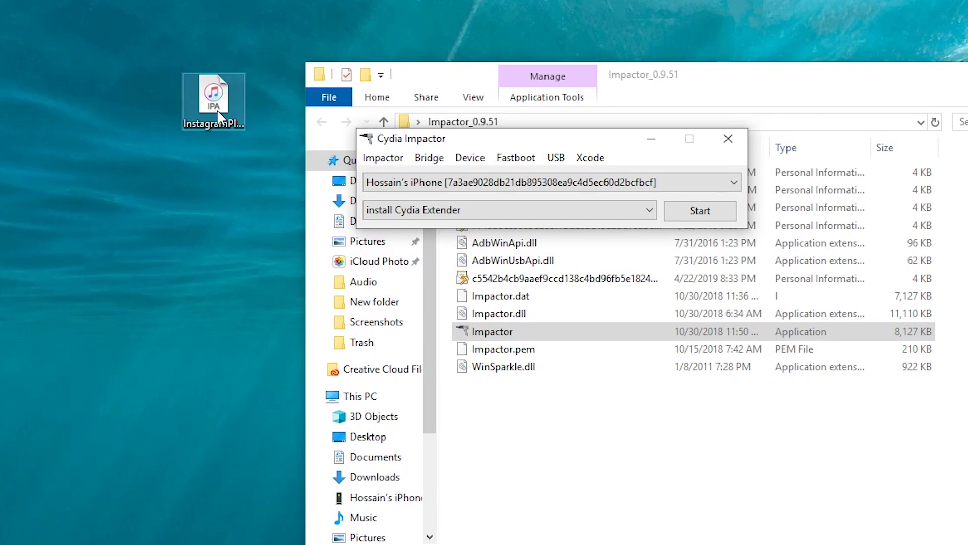
Drop the Instagram IPA onto Impactor and sign in with the Apple ID email and password.
drag(218, 112, 550, 179)
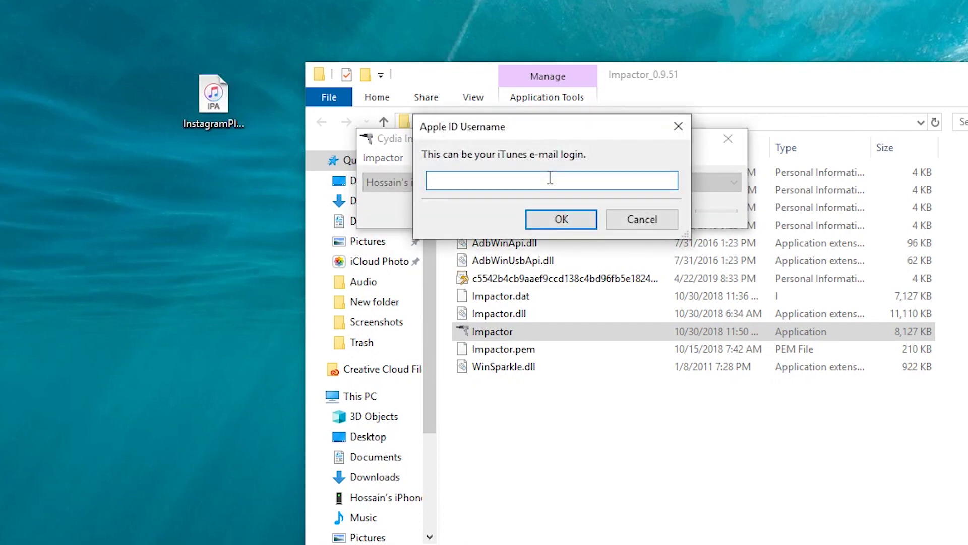
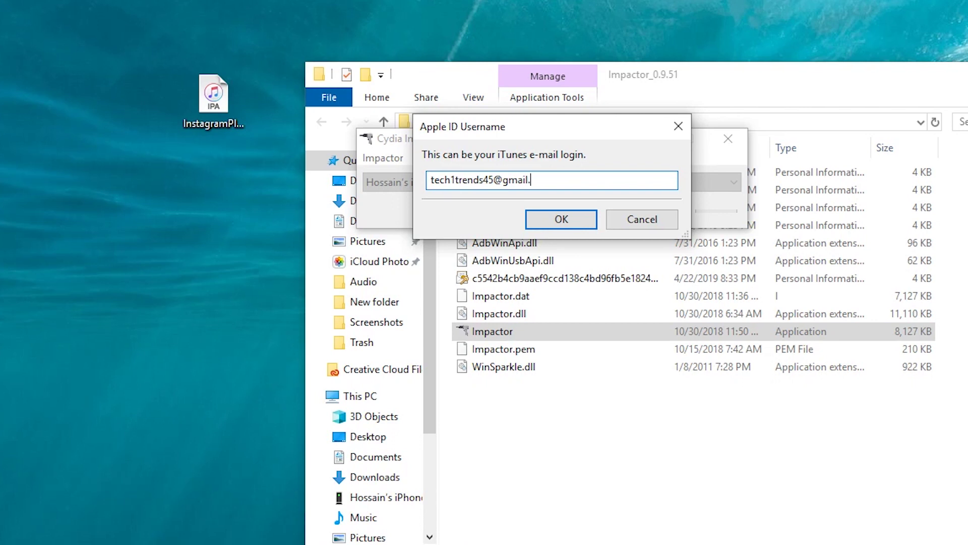
key(Return)
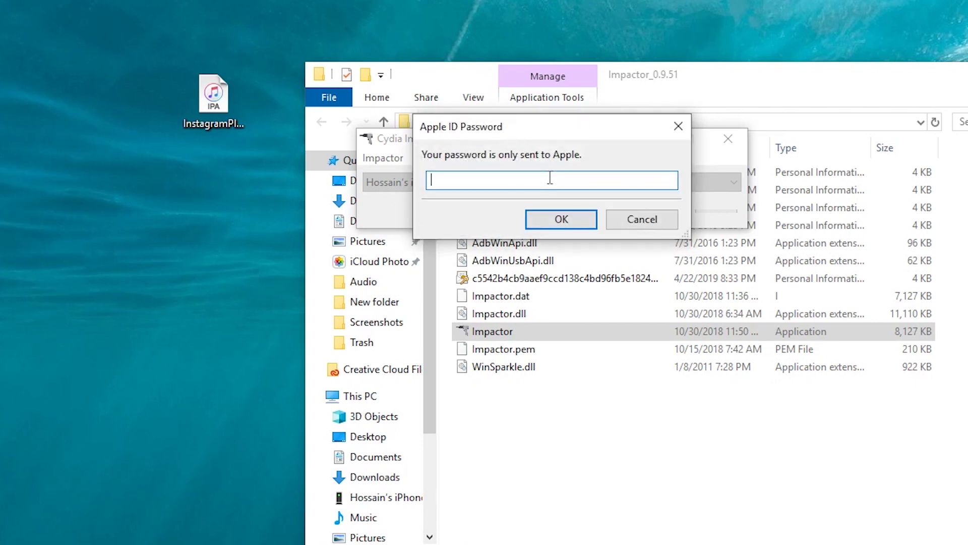
text(•••••••••••)
key(Return)
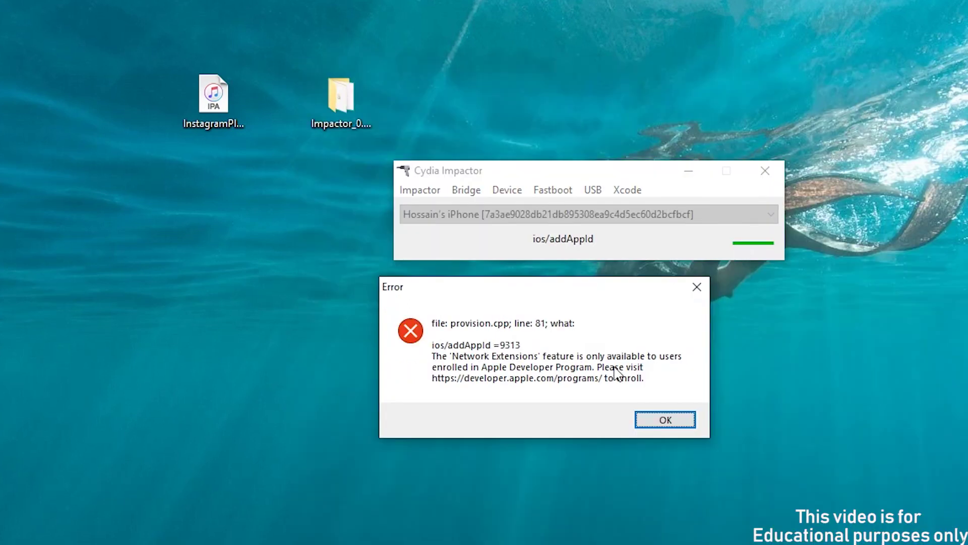
Dismiss the Network Extensions error and choose Xcode > Revoke Certificates.
click(668, 425)
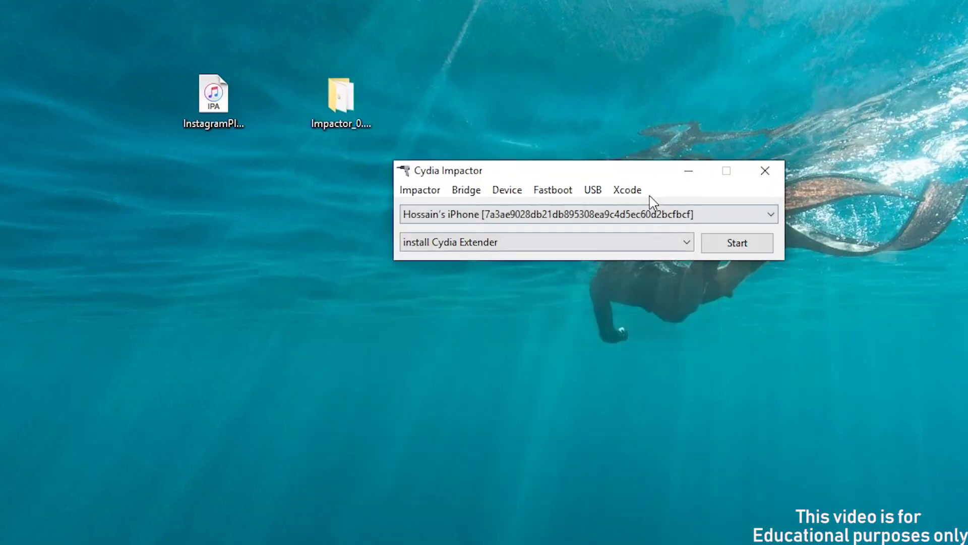
click(628, 193)
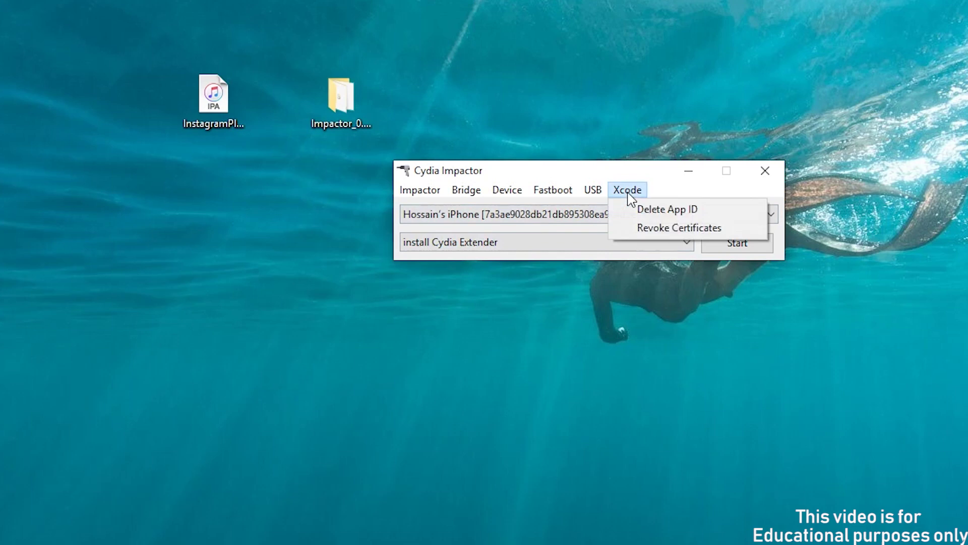
click(726, 234)
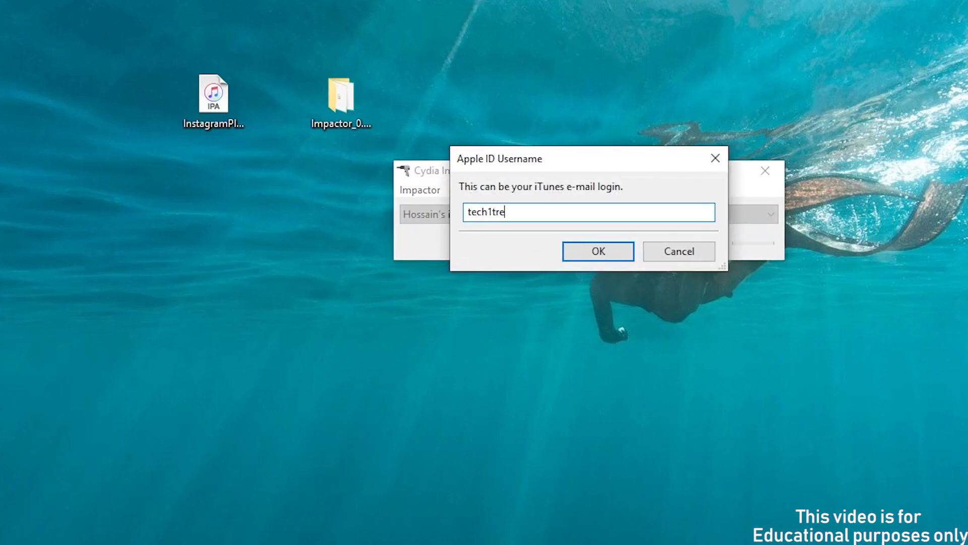
Sign in with the Apple ID email and password and acknowledge the one revoked certificate.
key(Return)
text(••••••••••)
key(Return)
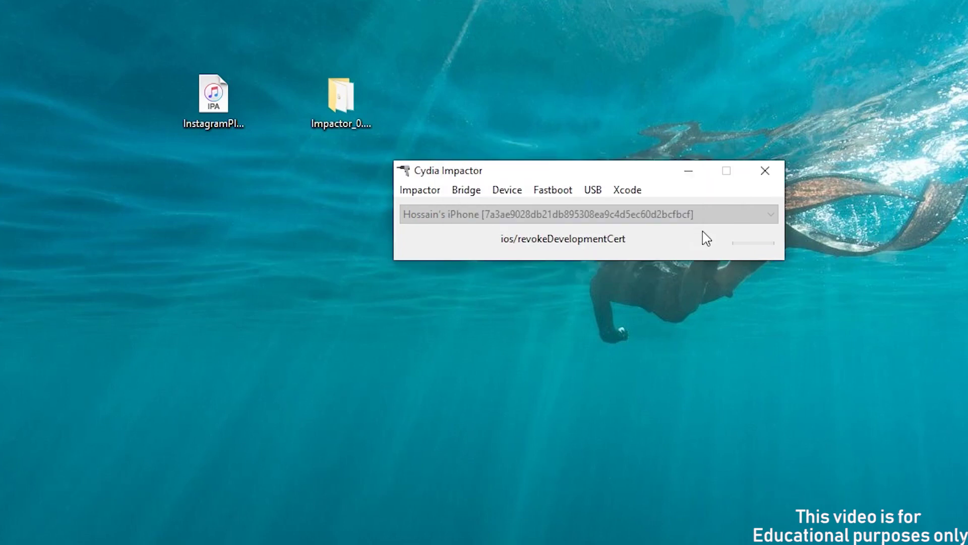
click(584, 403)
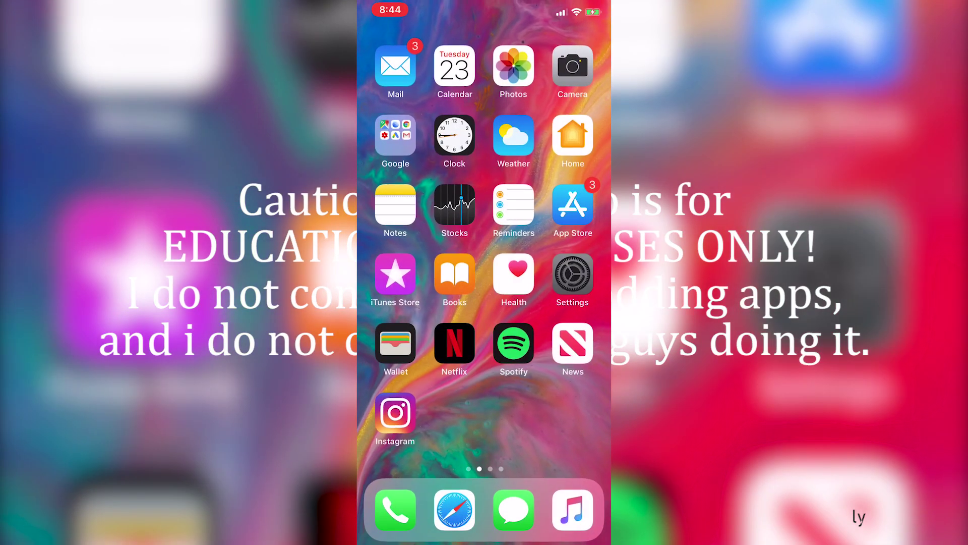
Trust the developer profile in General > Device Management, then launch Instagram from the home screen.
scroll(485, 312, down, 3)
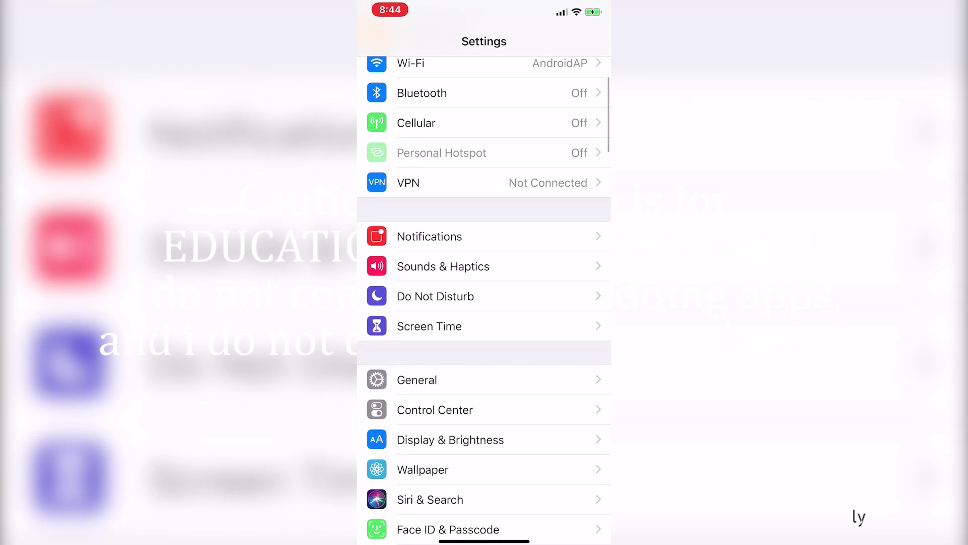
click(417, 380)
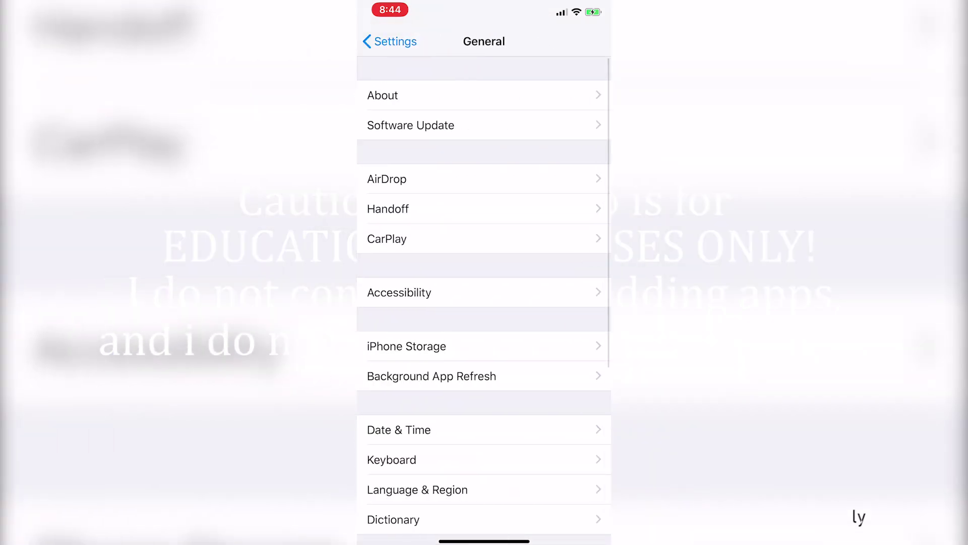
scroll(484, 303, down, 6)
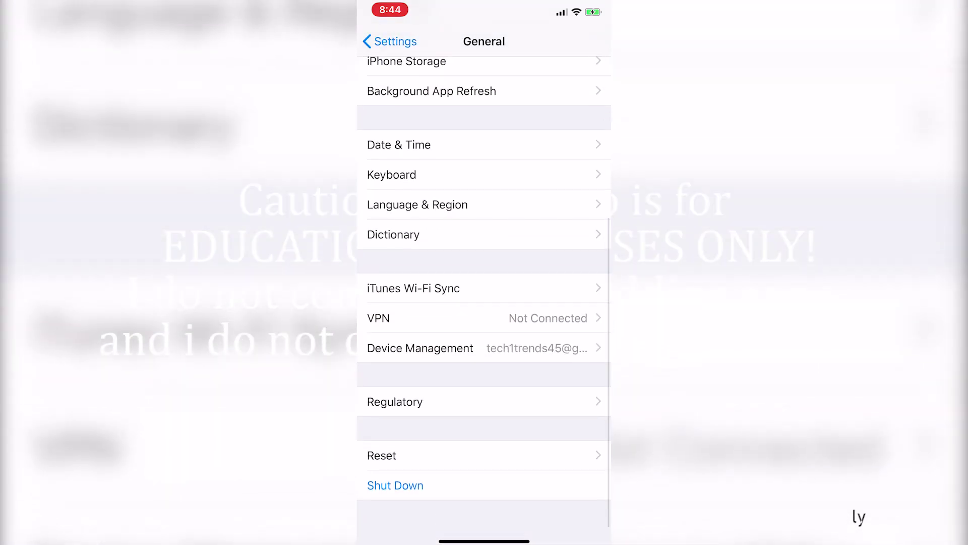
click(421, 348)
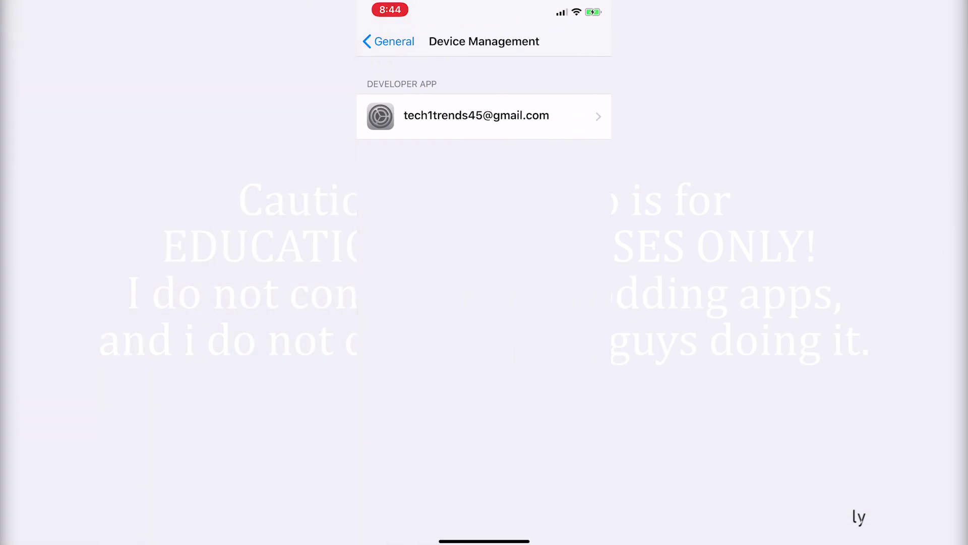
click(477, 116)
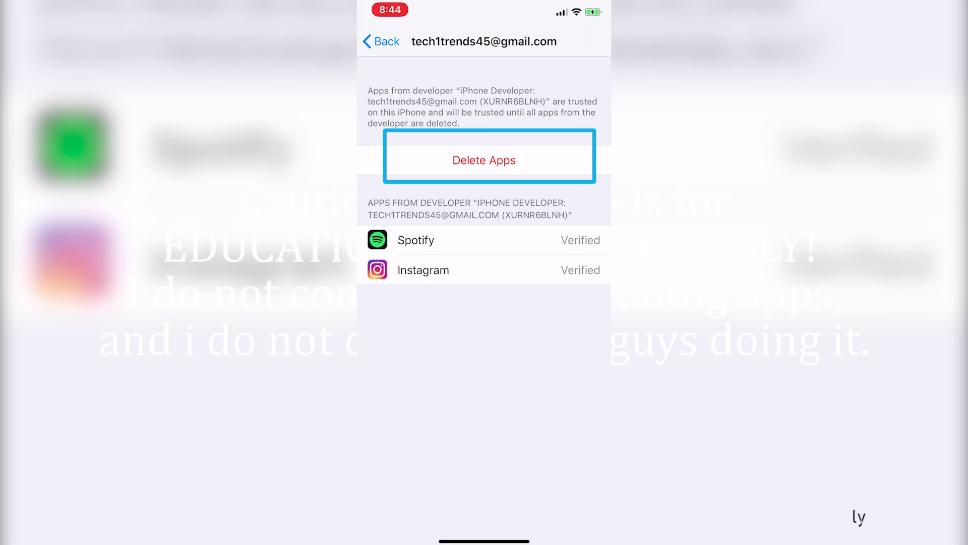
drag(484, 540, 484, 327)
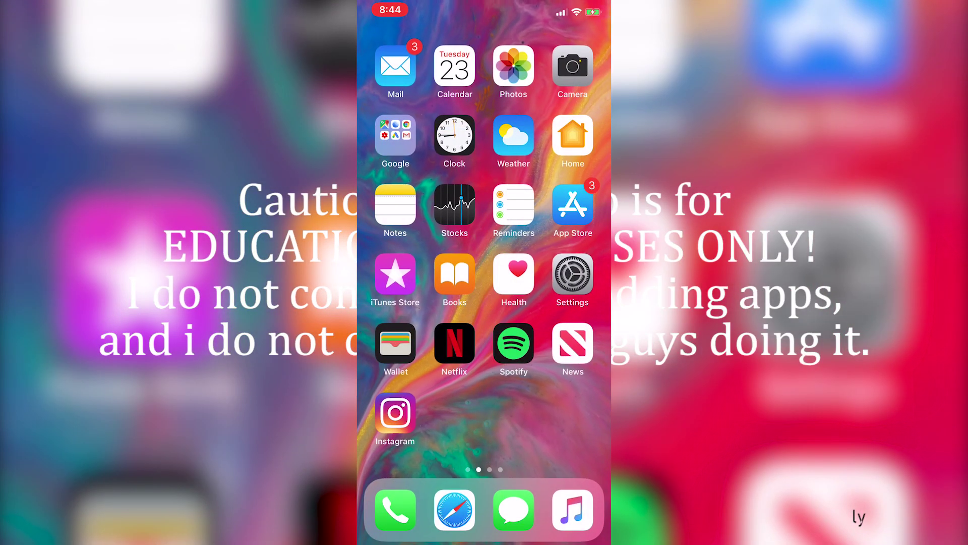
click(395, 413)
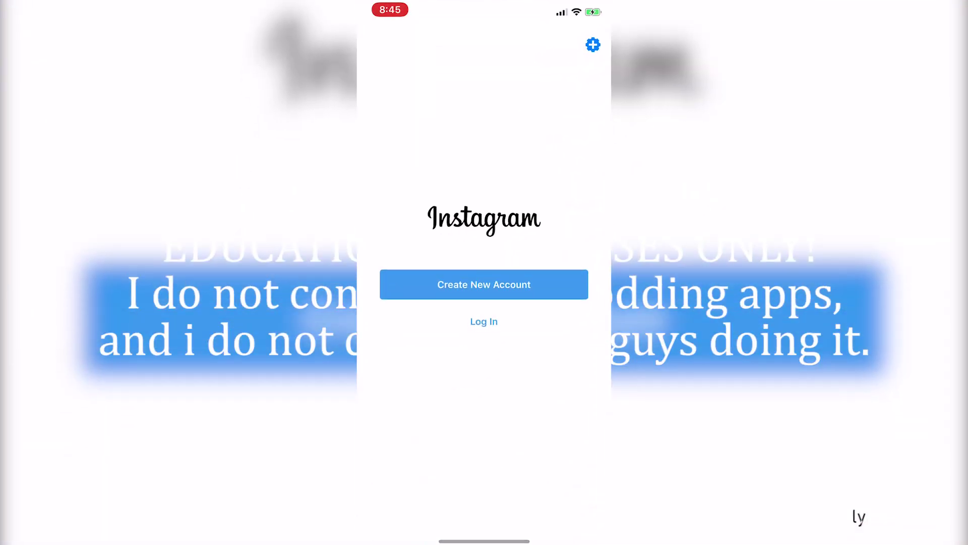